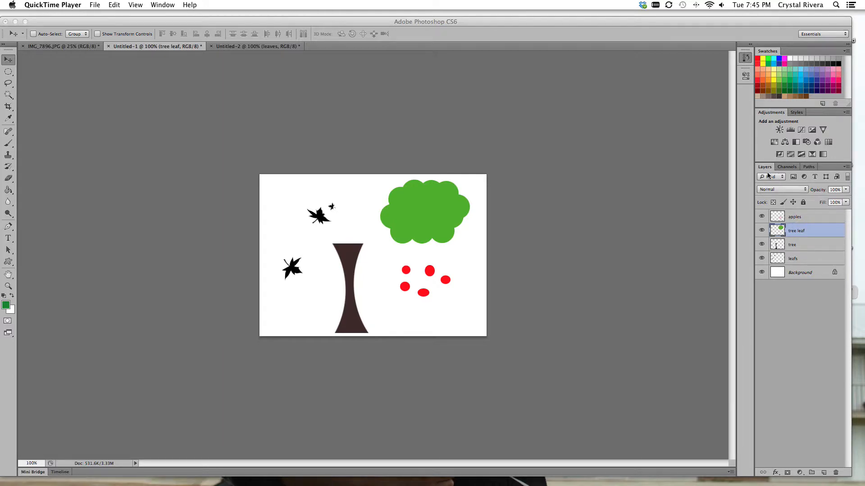
# Toggle the apples, tree leaf, tree and leafs layers off and back on, one at a time, to check what each contains
pyautogui.click(797, 217)
pyautogui.click(797, 218)
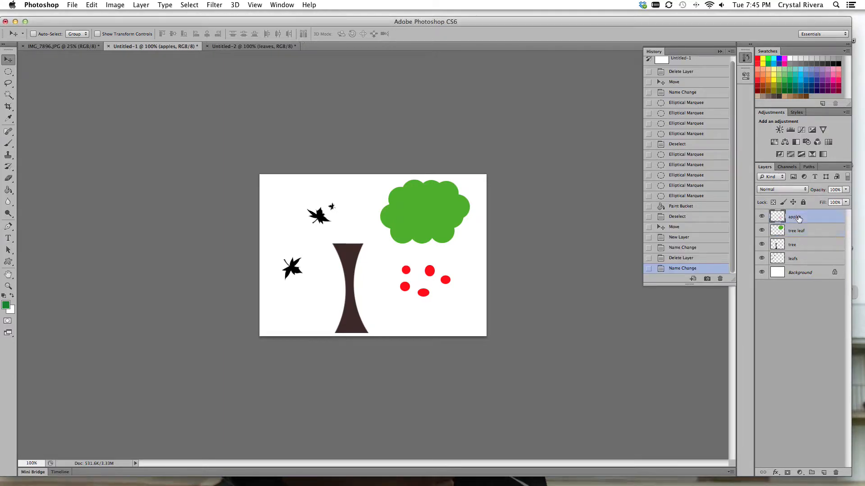
pyautogui.click(762, 218)
pyautogui.click(762, 217)
pyautogui.click(761, 231)
pyautogui.click(762, 231)
pyautogui.click(762, 244)
pyautogui.click(761, 244)
pyautogui.click(761, 260)
pyautogui.click(761, 260)
# Add a blank layer at the top of the stack, plus a second new layer named "ground leafs" above it
pyautogui.click(824, 473)
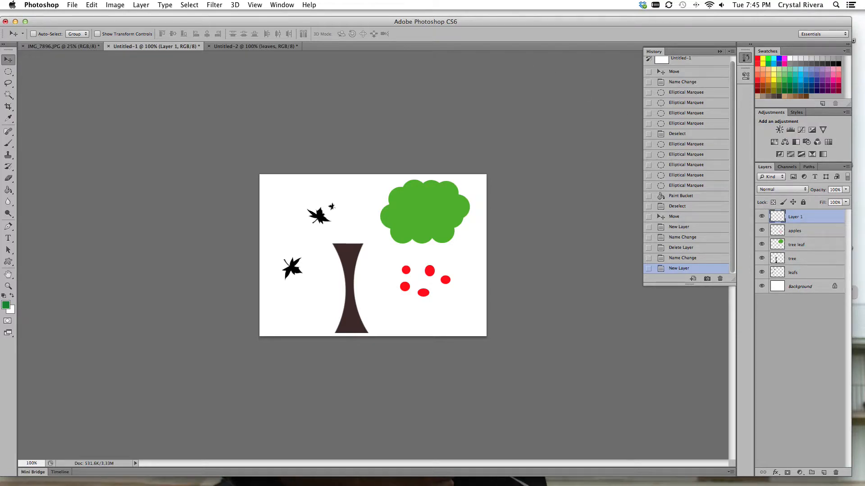
pyautogui.click(146, 4)
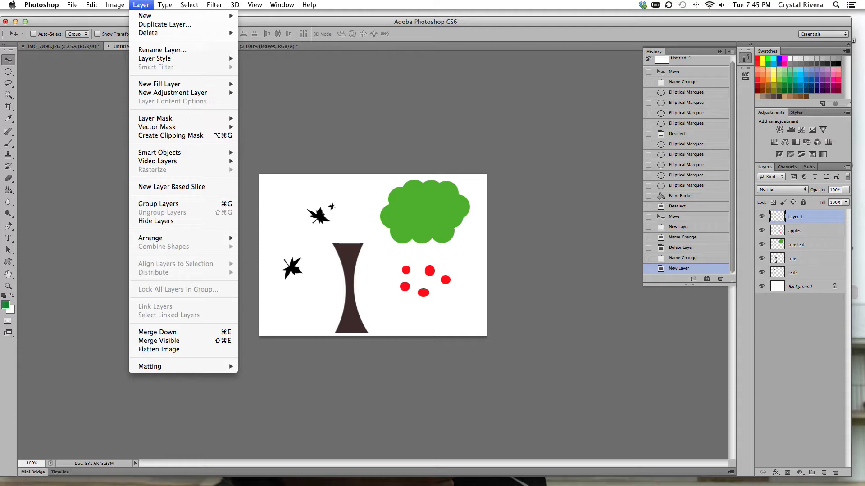
pyautogui.moveTo(154, 17)
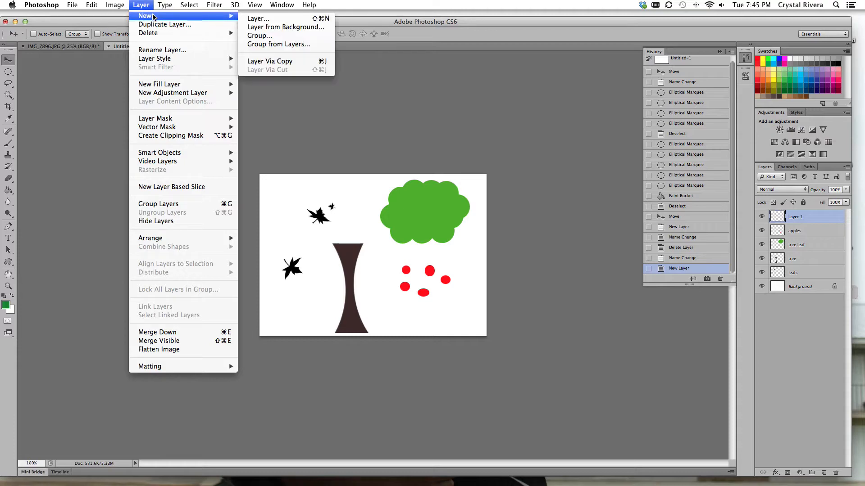
pyautogui.click(257, 19)
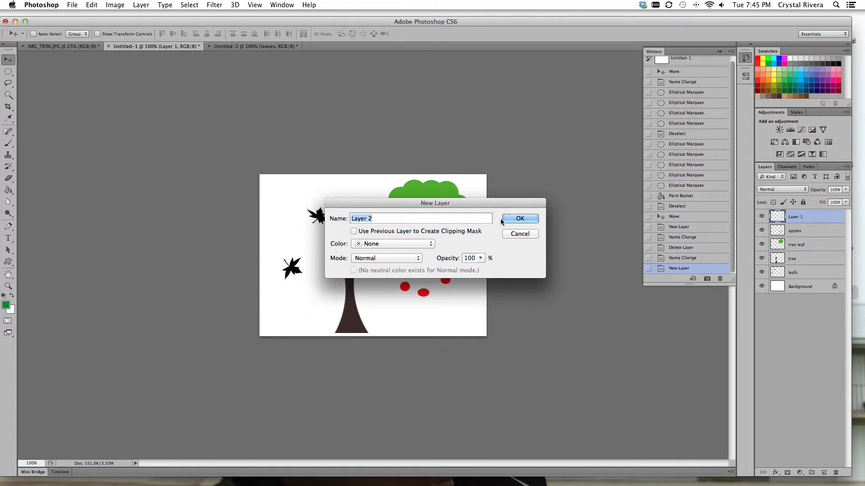
pyautogui.write('ground leafs')
pyautogui.press('Return')
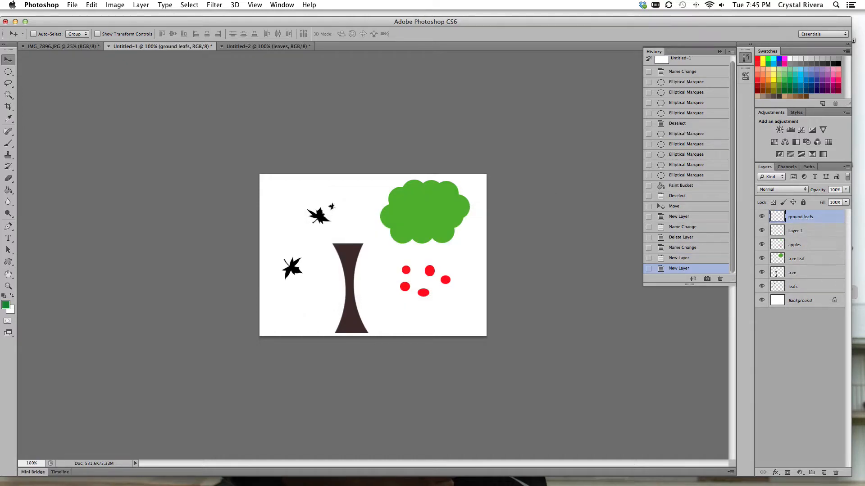
# Rename Layer 1 as "ground leafs two" and delete that layer
pyautogui.click(793, 230)
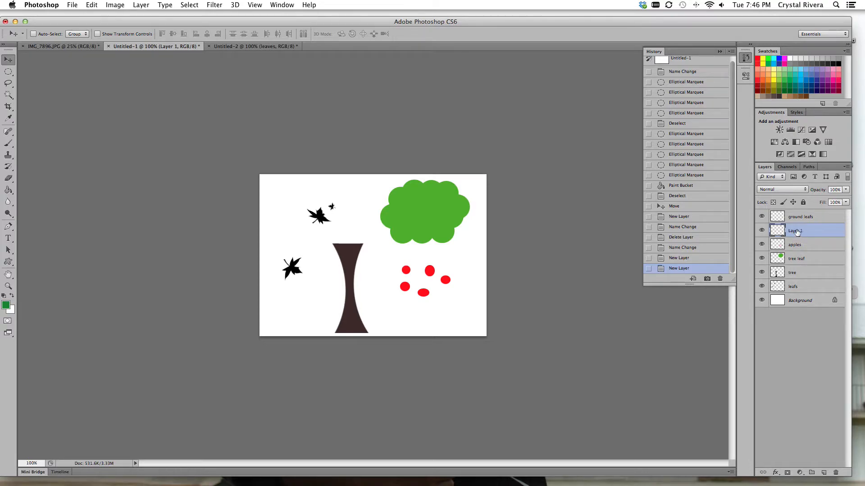
pyautogui.doubleClick(796, 231)
pyautogui.write('ground leafs two')
pyautogui.press('Return')
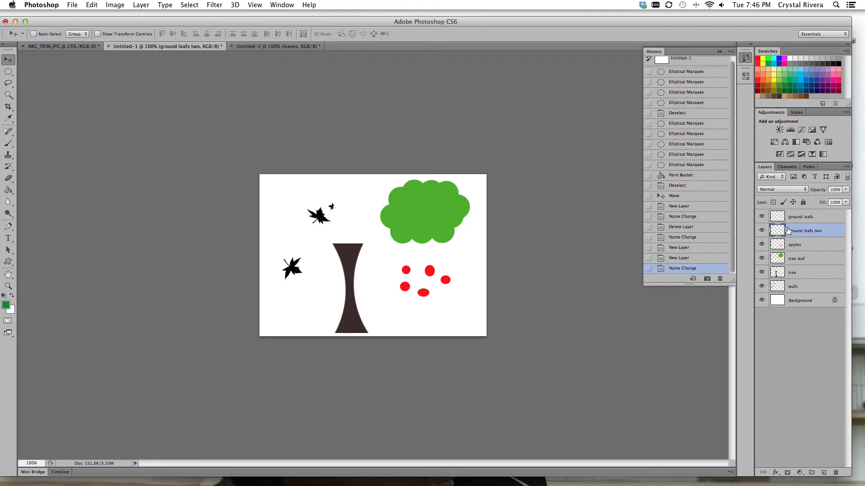
pyautogui.moveTo(796, 232); pyautogui.dragTo(836, 472)
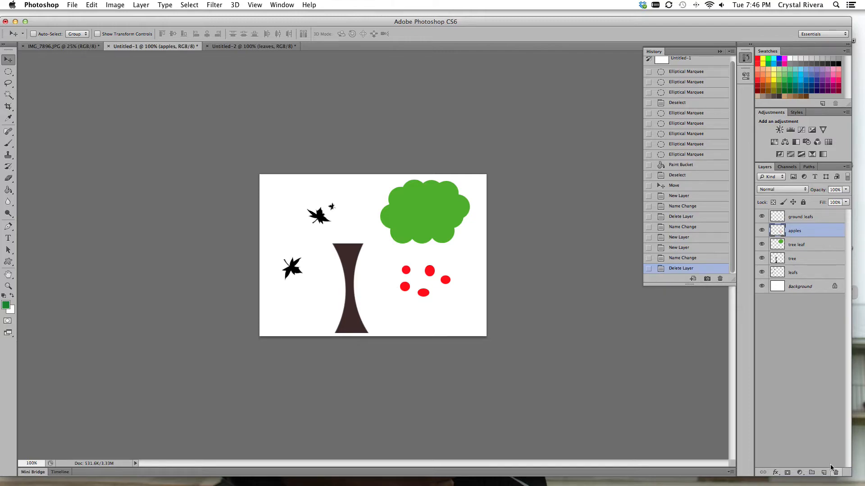
pyautogui.click(810, 221)
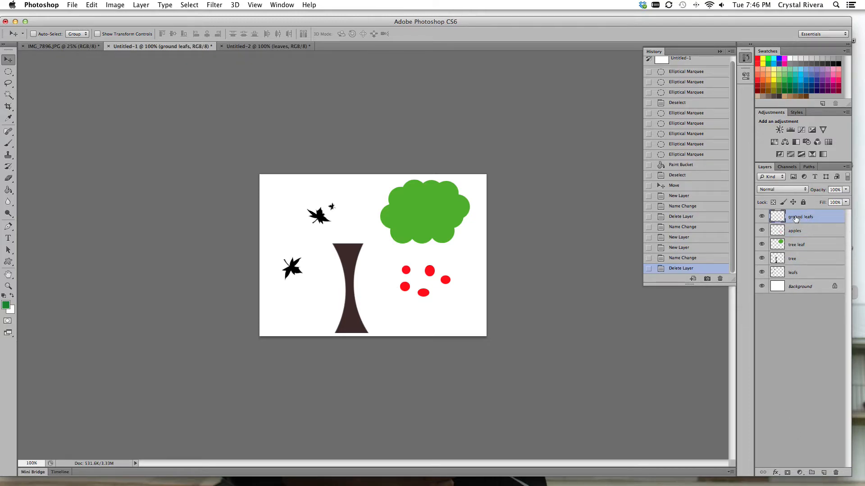
pyautogui.rightClick(795, 219)
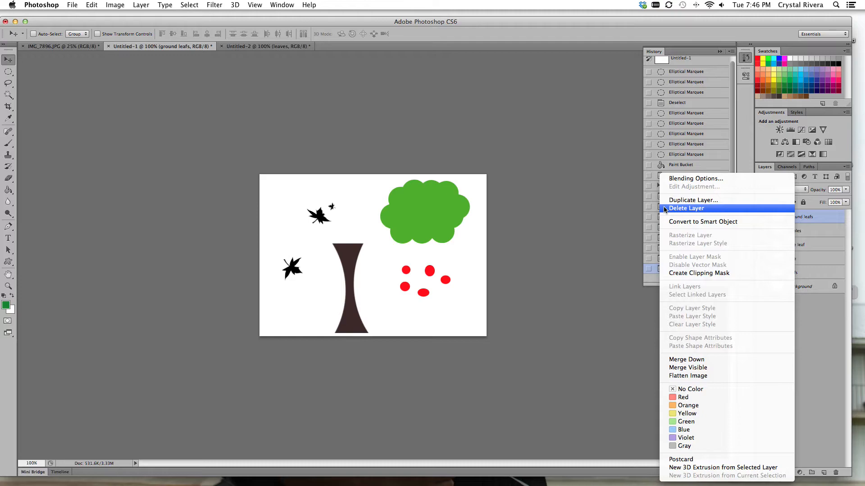
pyautogui.click(603, 194)
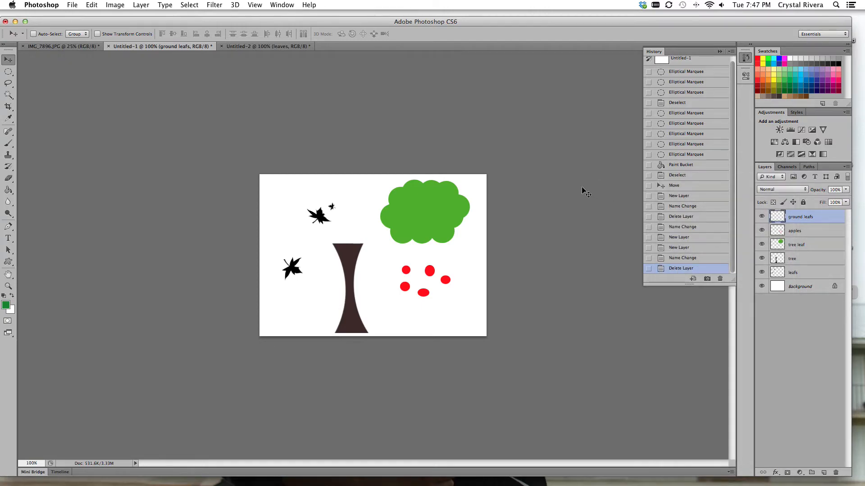
# Copy the leaves layer with the grass from Untitled-2 into Untitled-1, placing it along the bottom edge of the canvas
pyautogui.click(252, 47)
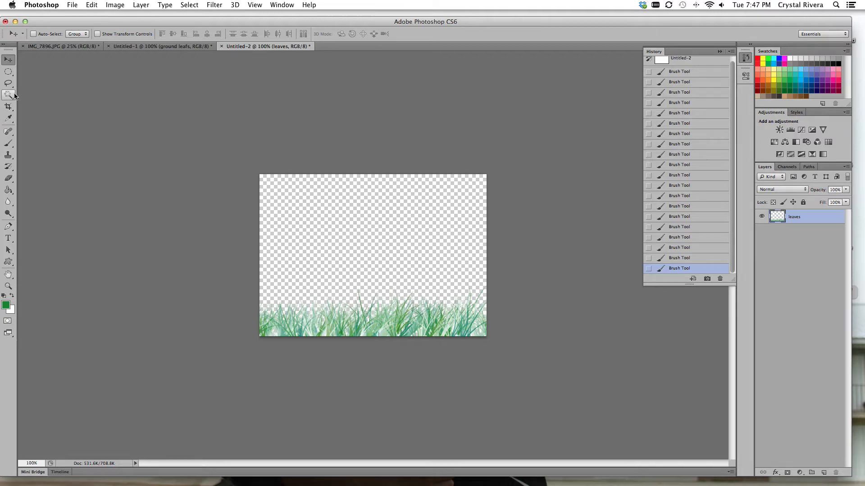
pyautogui.click(128, 48)
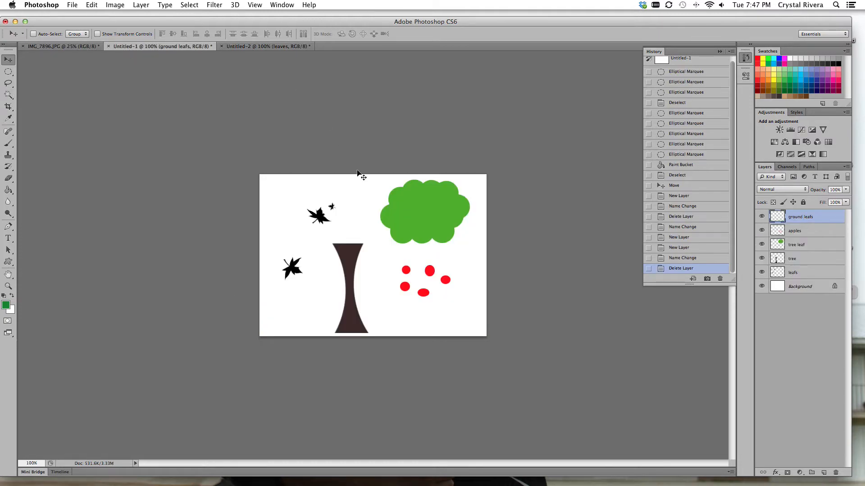
pyautogui.click(260, 45)
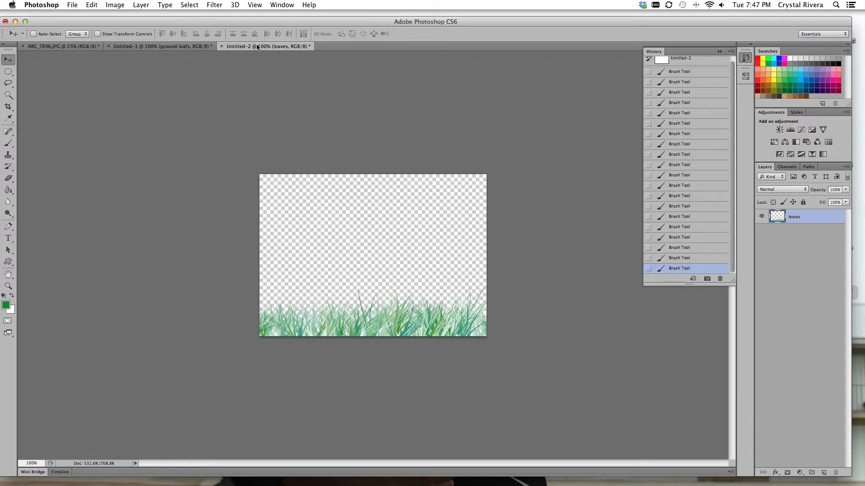
pyautogui.moveTo(381, 320)
pyautogui.mouseDown()
pyautogui.moveTo(332, 216)
pyautogui.moveTo(235, 96)
pyautogui.moveTo(162, 44)
pyautogui.moveTo(153, 48)
pyautogui.moveTo(192, 50)
pyautogui.moveTo(273, 192)
pyautogui.moveTo(393, 308)
pyautogui.moveTo(379, 324)
pyautogui.mouseUp()
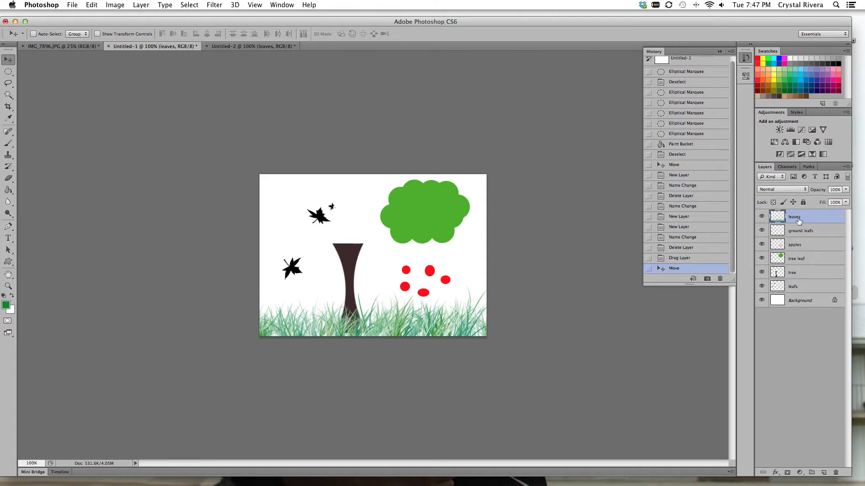
pyautogui.click(242, 46)
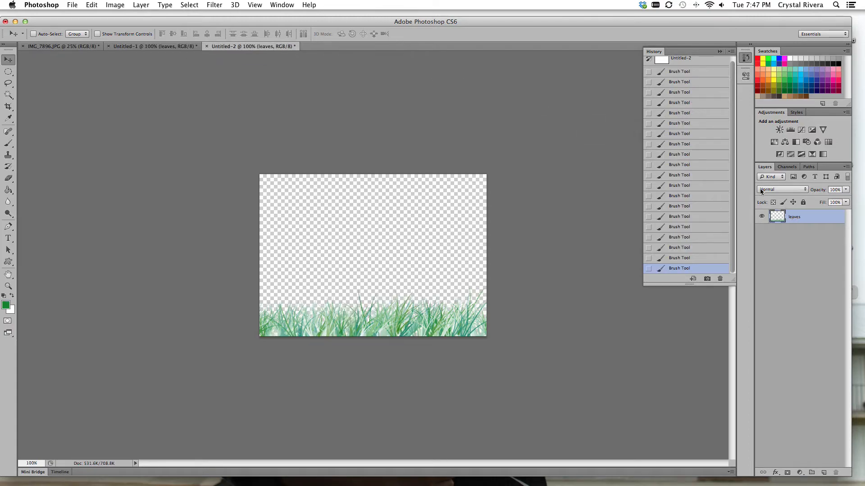
pyautogui.click(141, 47)
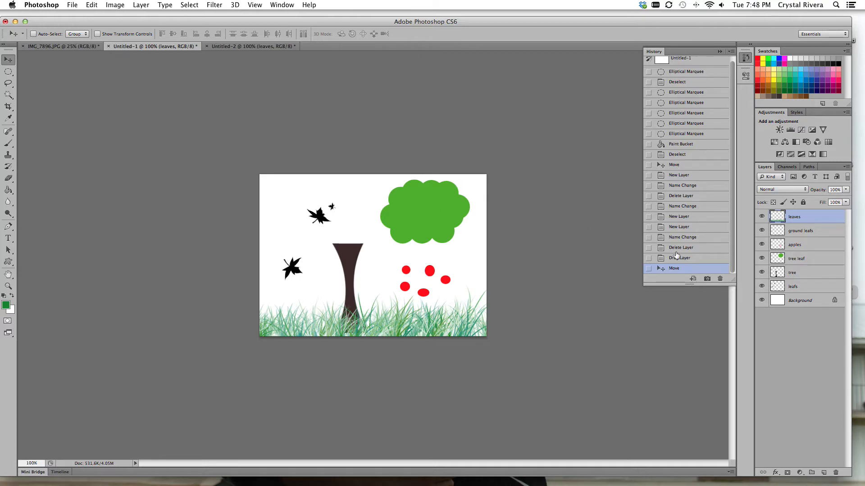
# Move the tree leaf layer's green foliage onto the top of the trunk and the apples layer's red apples onto the foliage
pyautogui.click(804, 263)
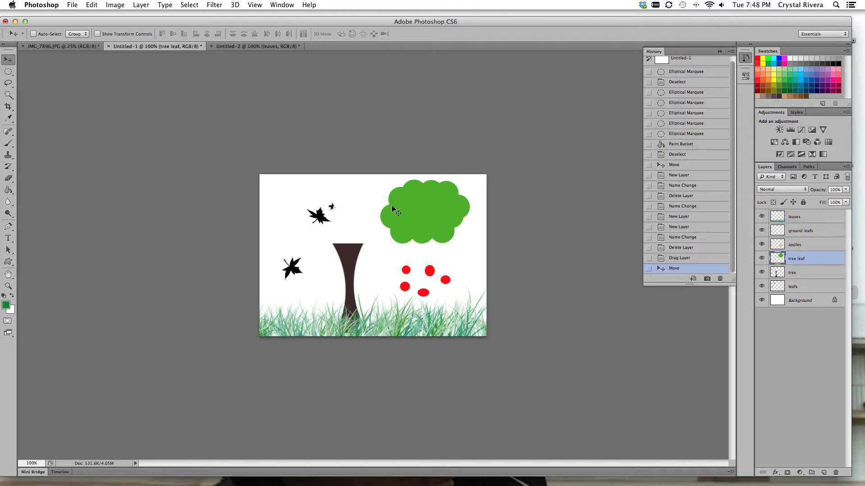
pyautogui.moveTo(428, 214); pyautogui.dragTo(357, 232)
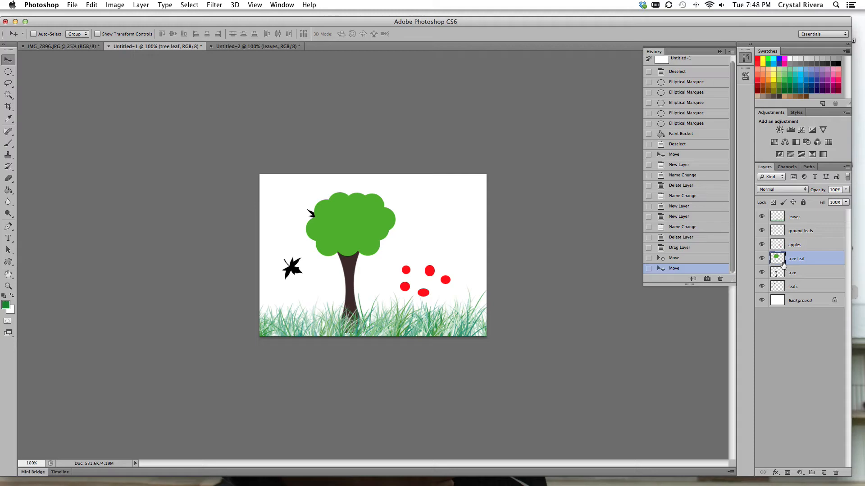
pyautogui.click(794, 245)
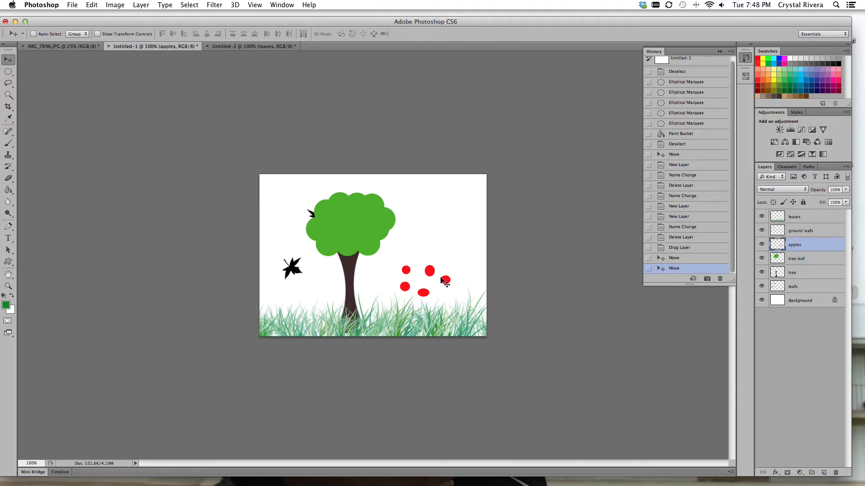
pyautogui.moveTo(442, 279); pyautogui.dragTo(368, 227)
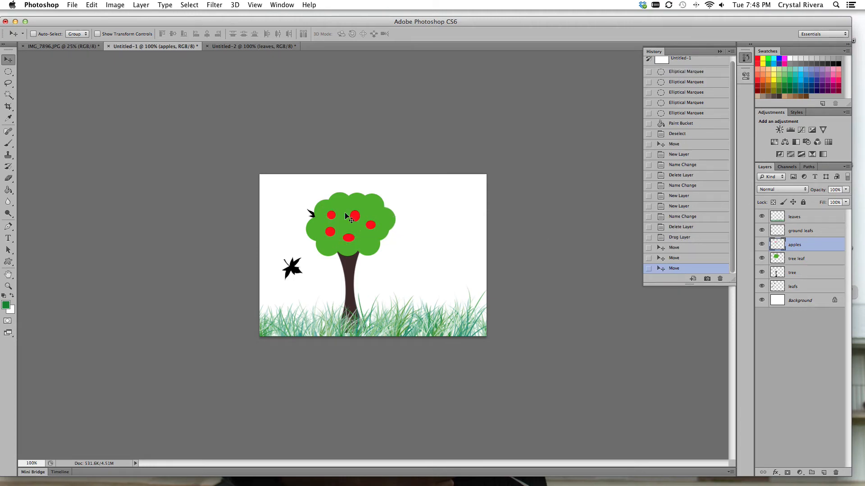
# Move the leafs layer so the black maple leaves sit just to the right of the tree
pyautogui.click(798, 286)
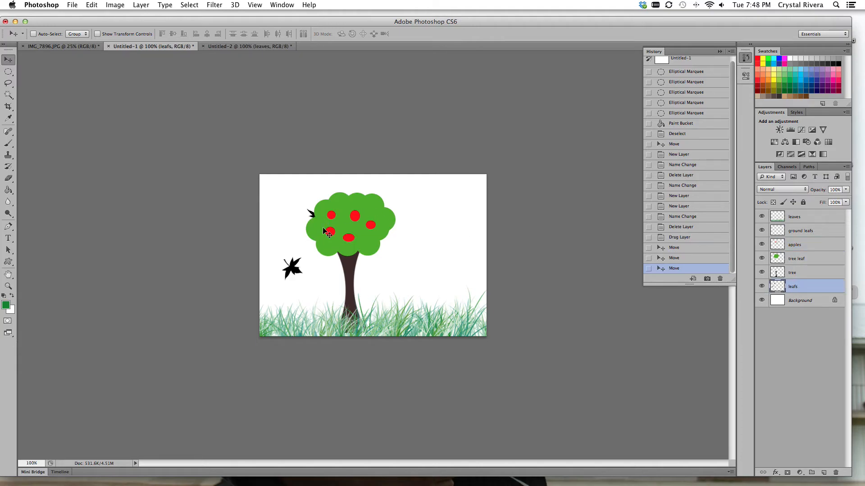
pyautogui.moveTo(296, 269); pyautogui.dragTo(423, 277)
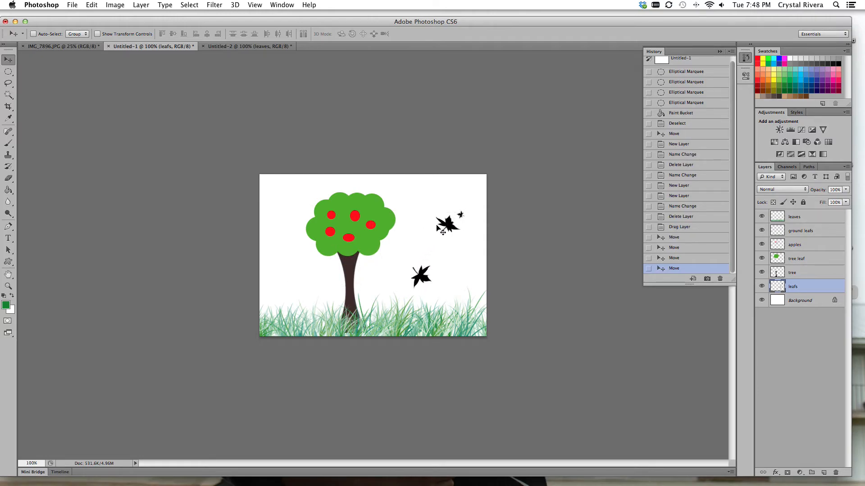
pyautogui.moveTo(453, 222); pyautogui.dragTo(424, 237)
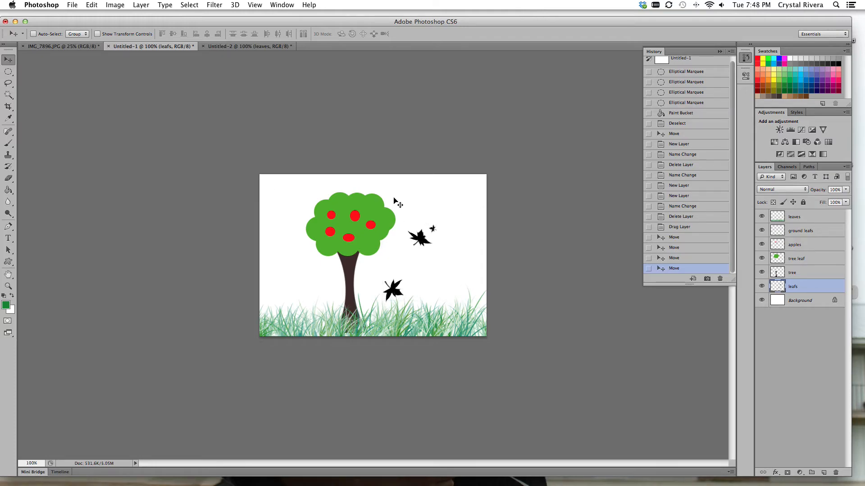
# Move the ground leafs layer to the top of the stack and delete it
pyautogui.click(801, 231)
pyautogui.moveTo(810, 234); pyautogui.dragTo(802, 216)
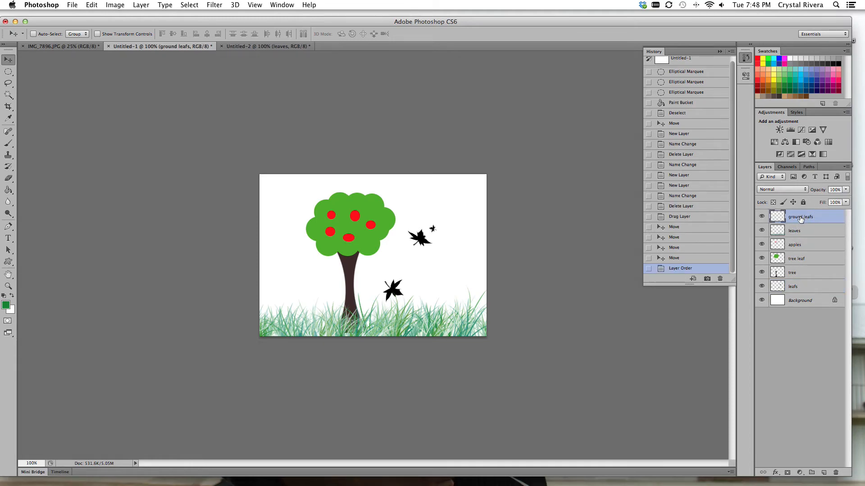
pyautogui.rightClick(800, 219)
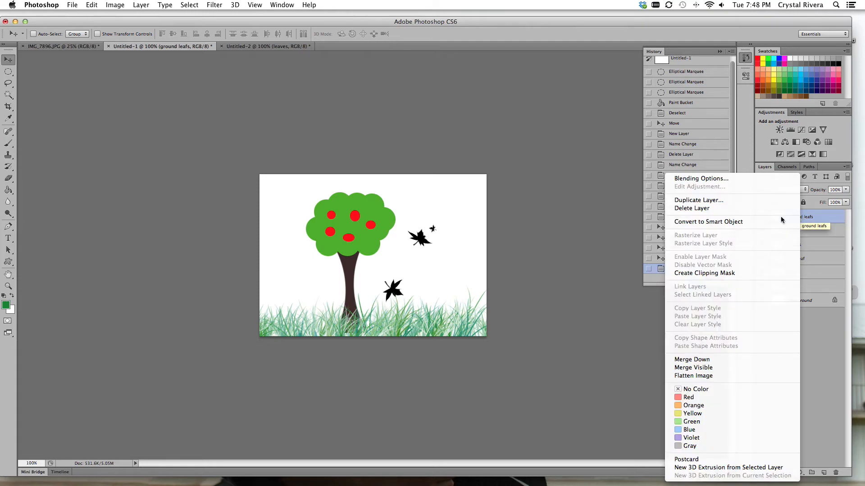
pyautogui.click(697, 210)
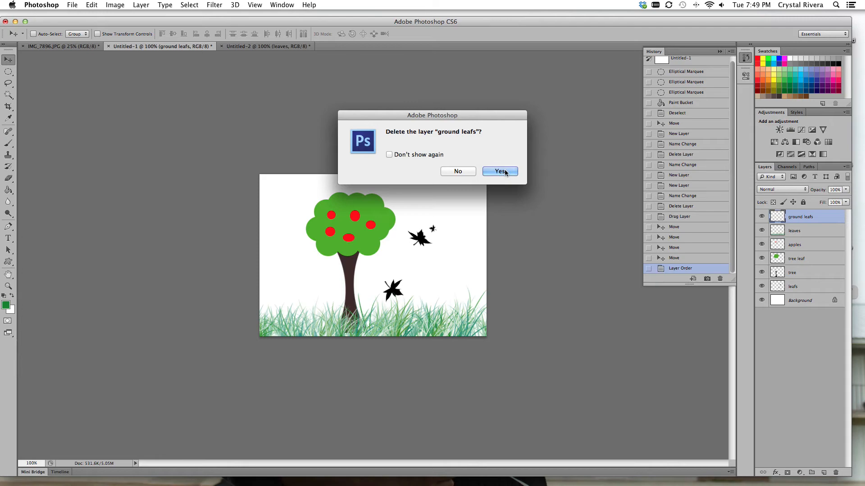
pyautogui.click(500, 171)
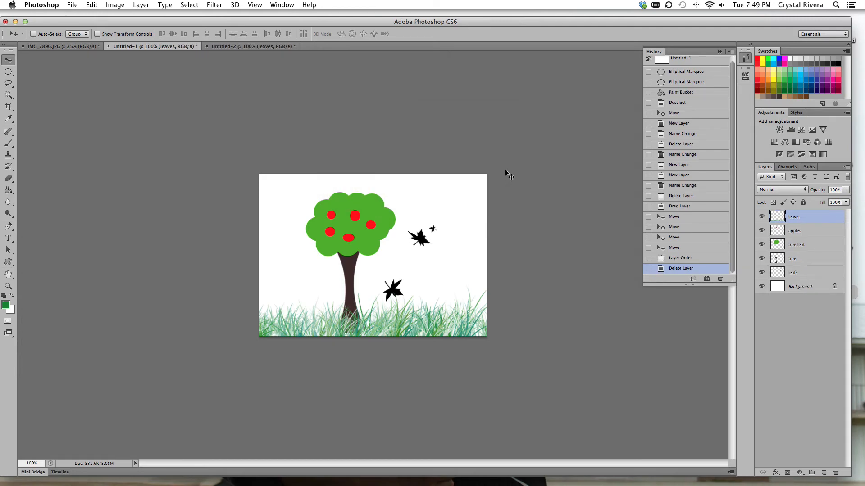
# Add a new layer at the top of the stack and name it "the sun"
pyautogui.click(825, 473)
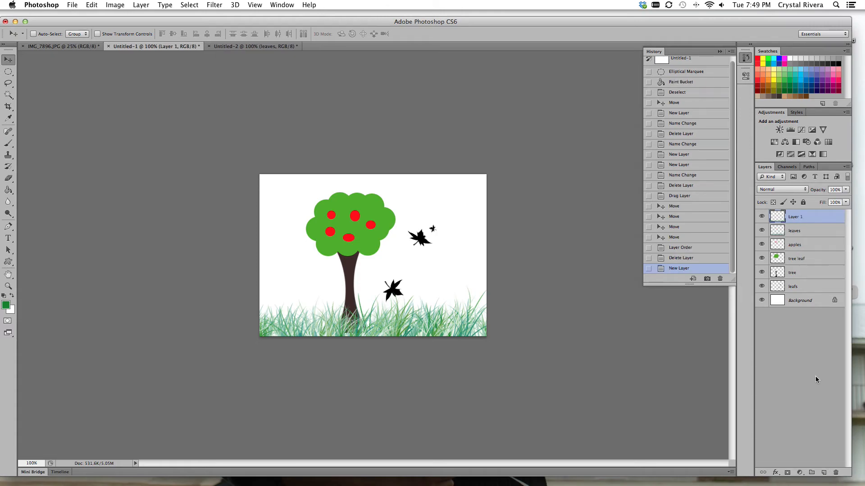
pyautogui.doubleClick(796, 217)
pyautogui.write('the sun')
pyautogui.press('Return')
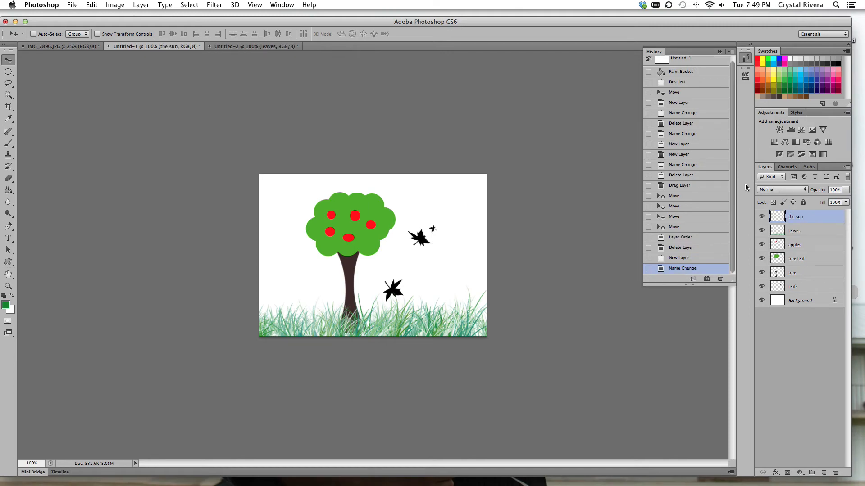
# Set the foreground colour to yellow and make a circular Elliptical Marquee selection about 1.2 in wide in the canvas's upper-right corner
pyautogui.click(8, 72)
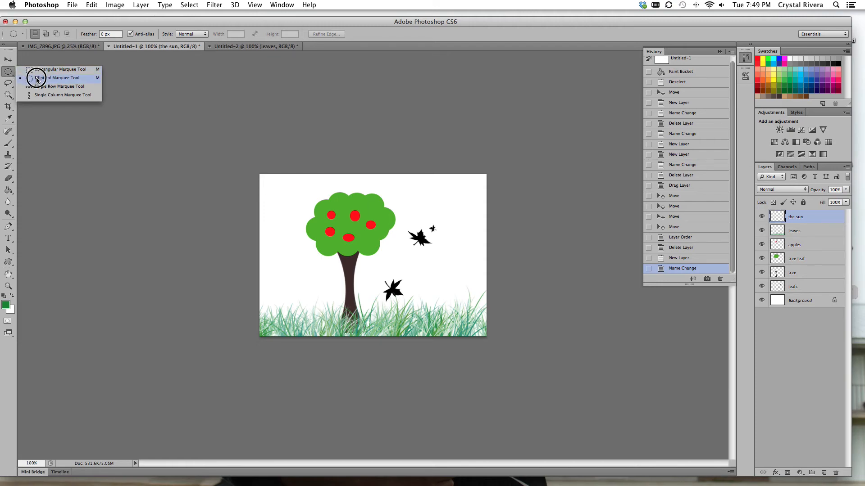
pyautogui.click(91, 80)
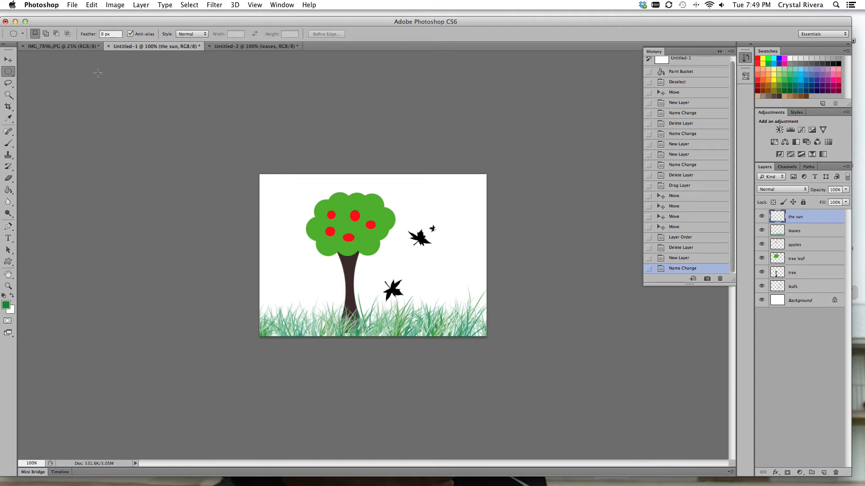
pyautogui.click(763, 60)
pyautogui.moveTo(441, 182); pyautogui.dragTo(480, 220)
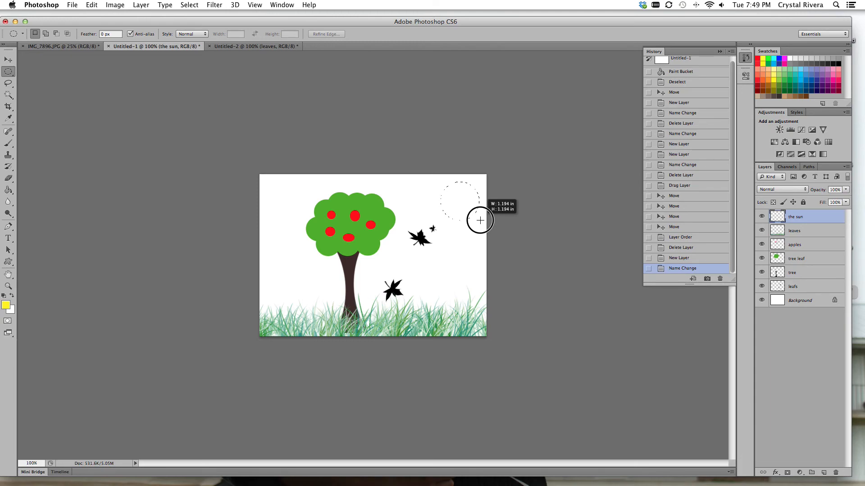
pyautogui.moveTo(480, 220); pyautogui.dragTo(480, 220)
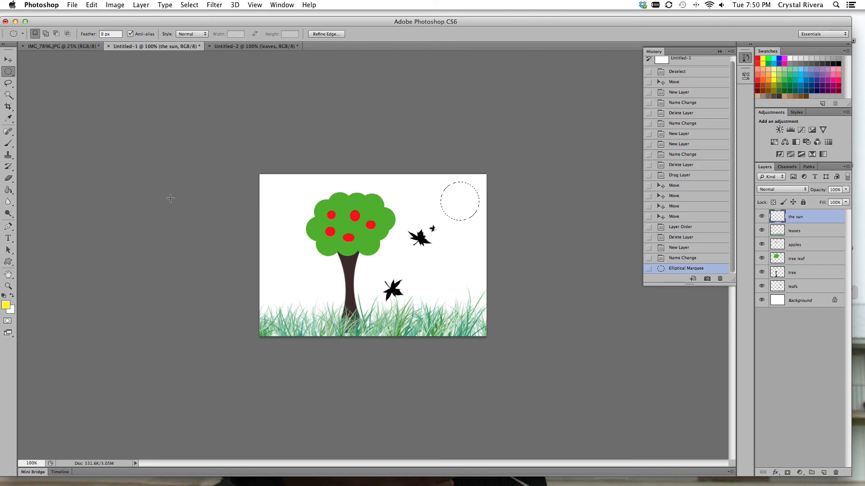
# Try filling the circular selection with yellow using the Paint Bucket, and revert to the state before the fill
pyautogui.click(9, 191)
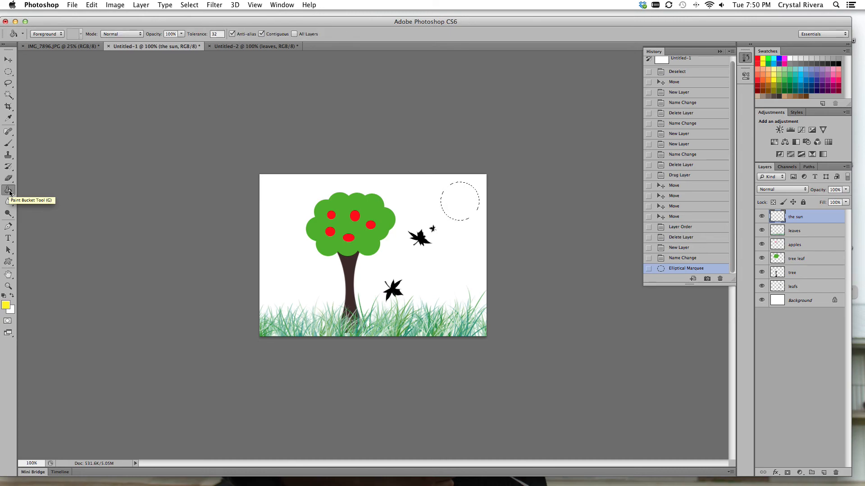
pyautogui.click(459, 203)
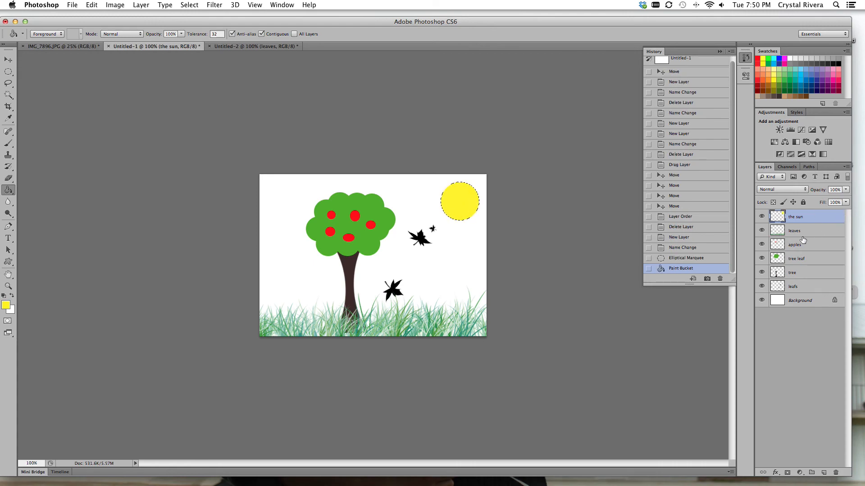
pyautogui.click(681, 261)
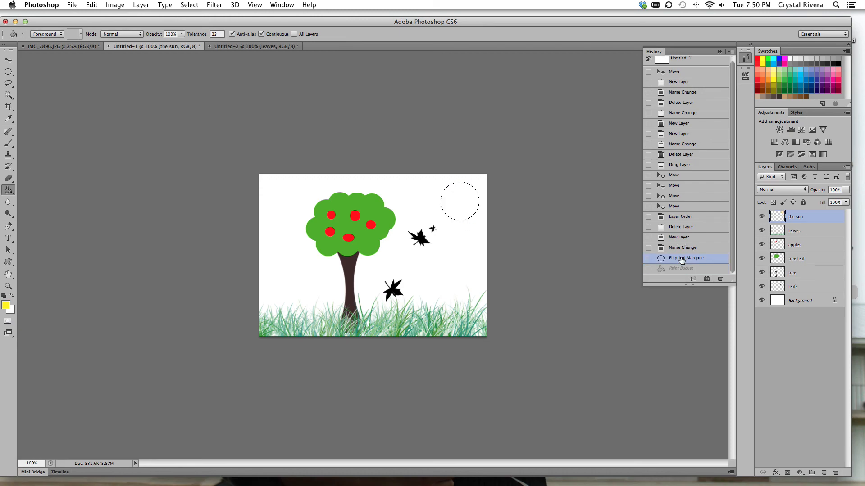
# Turn the circular selection into a yellow sun with a new Solid Color fill layer in fff200, and switch to the Move tool
pyautogui.click(141, 5)
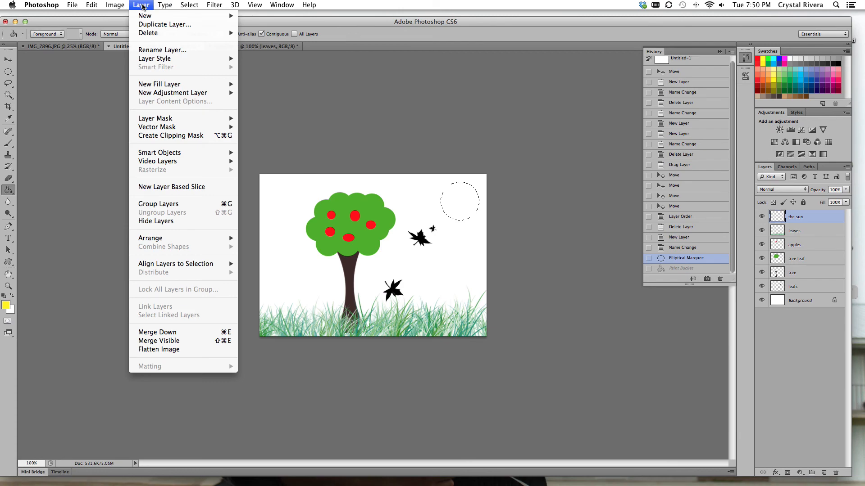
pyautogui.moveTo(117, 6)
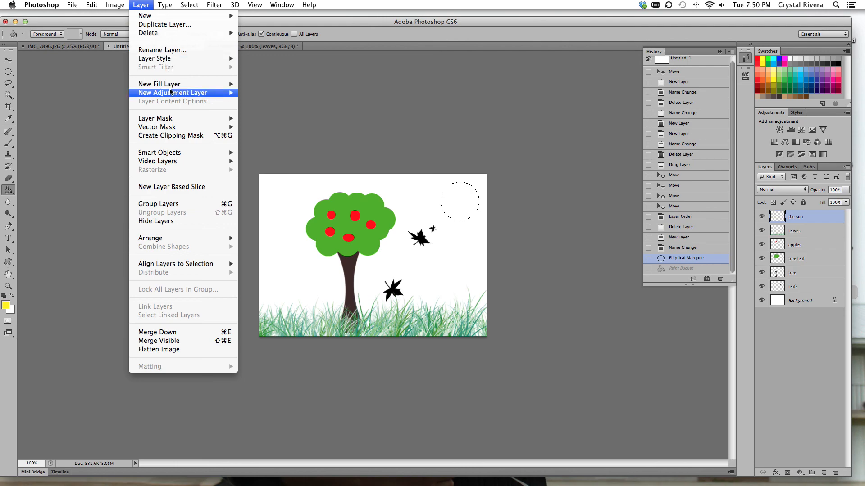
pyautogui.moveTo(173, 89)
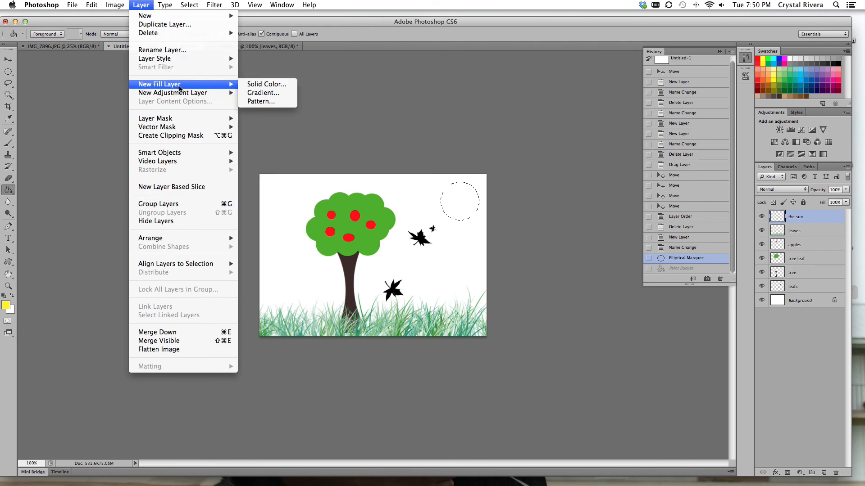
pyautogui.click(261, 86)
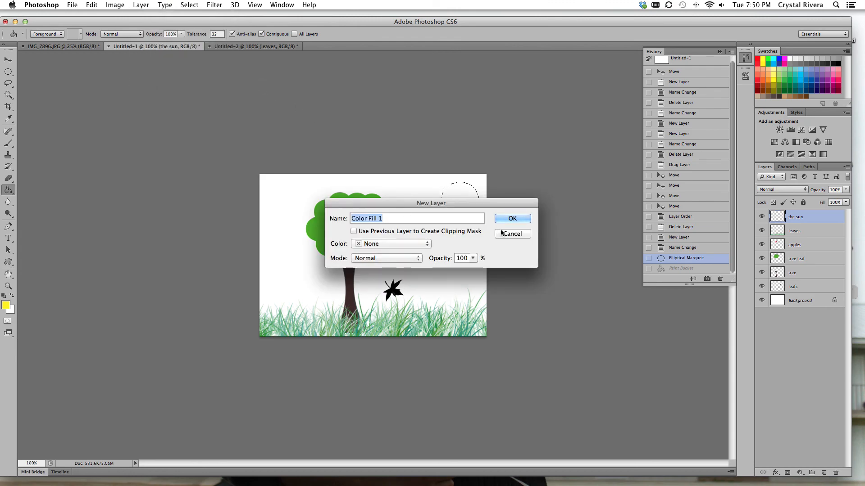
pyautogui.click(512, 219)
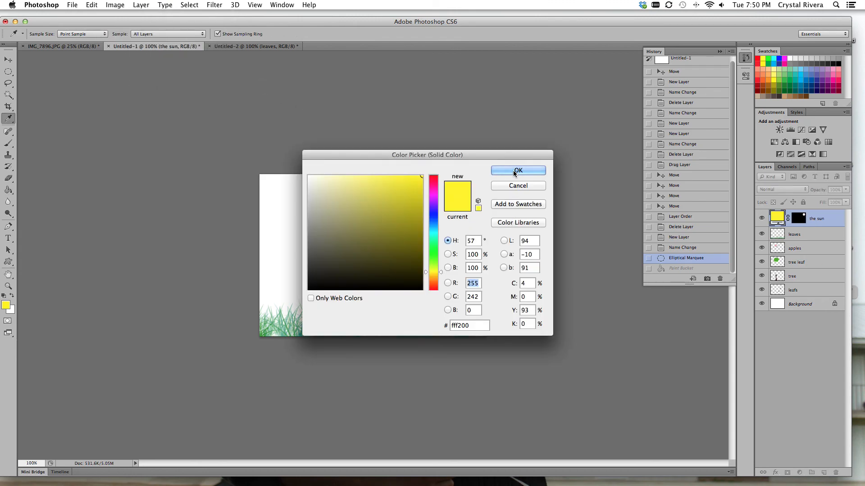
pyautogui.click(515, 171)
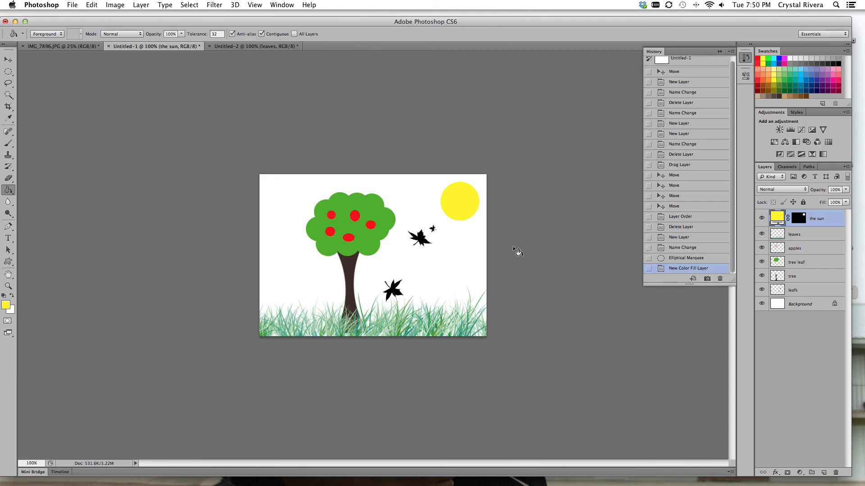
pyautogui.click(8, 59)
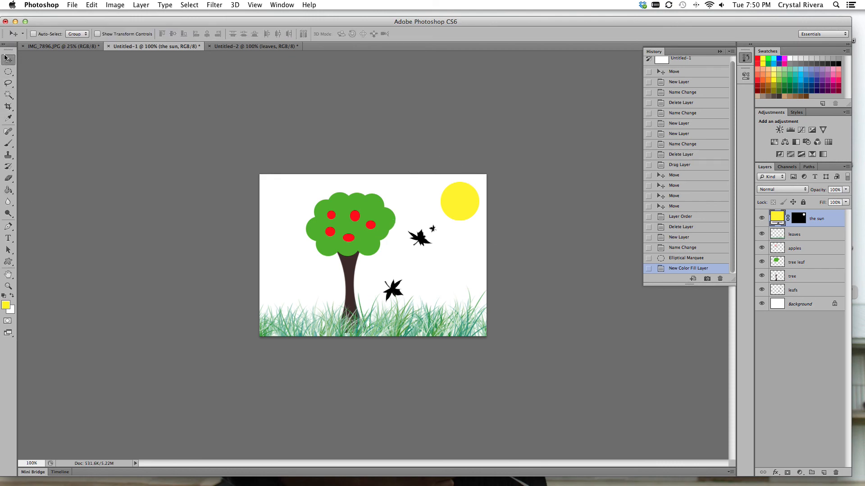